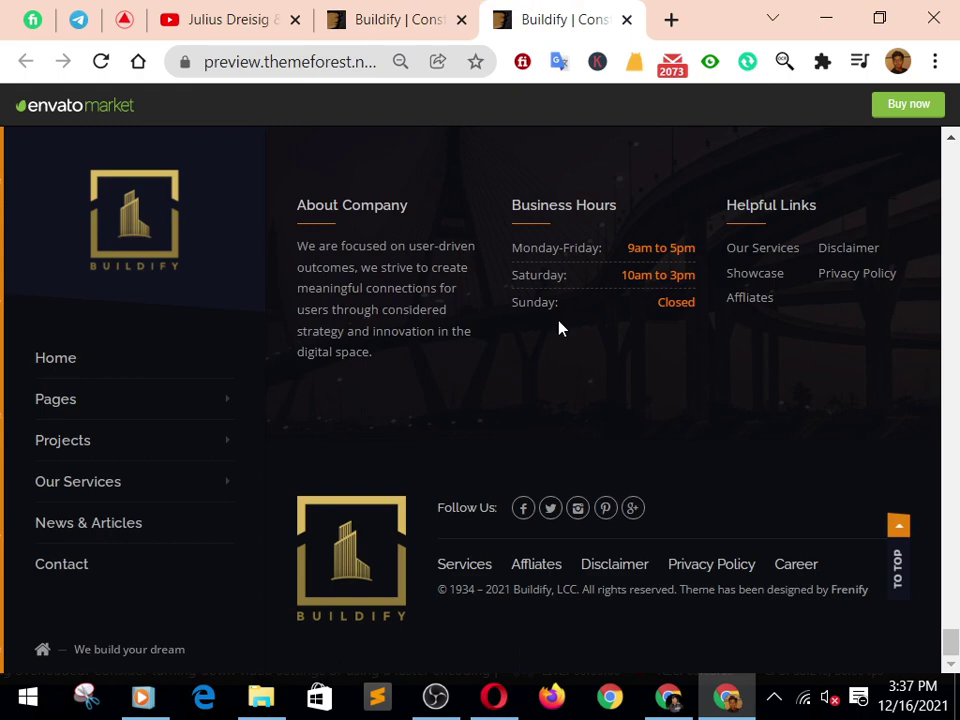
Step: Examine the Buildify demo home page, including its hero slides, services, latest projects and estimate request sections
scroll(561, 326, "up", 5)
left_click_drag(951, 620, 951, 155)
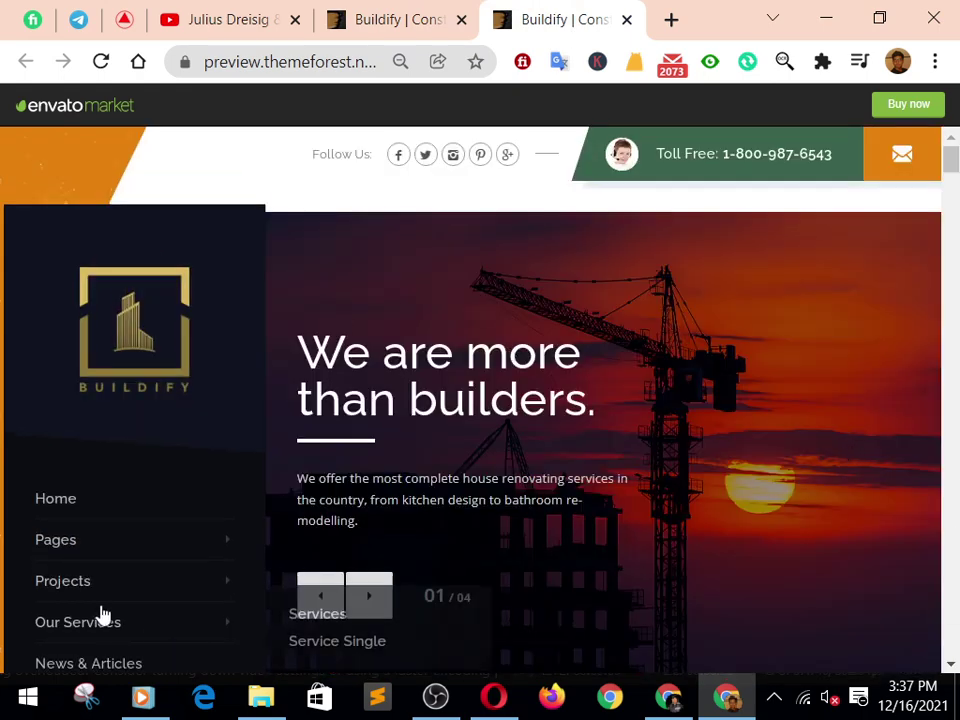
left_click(372, 612)
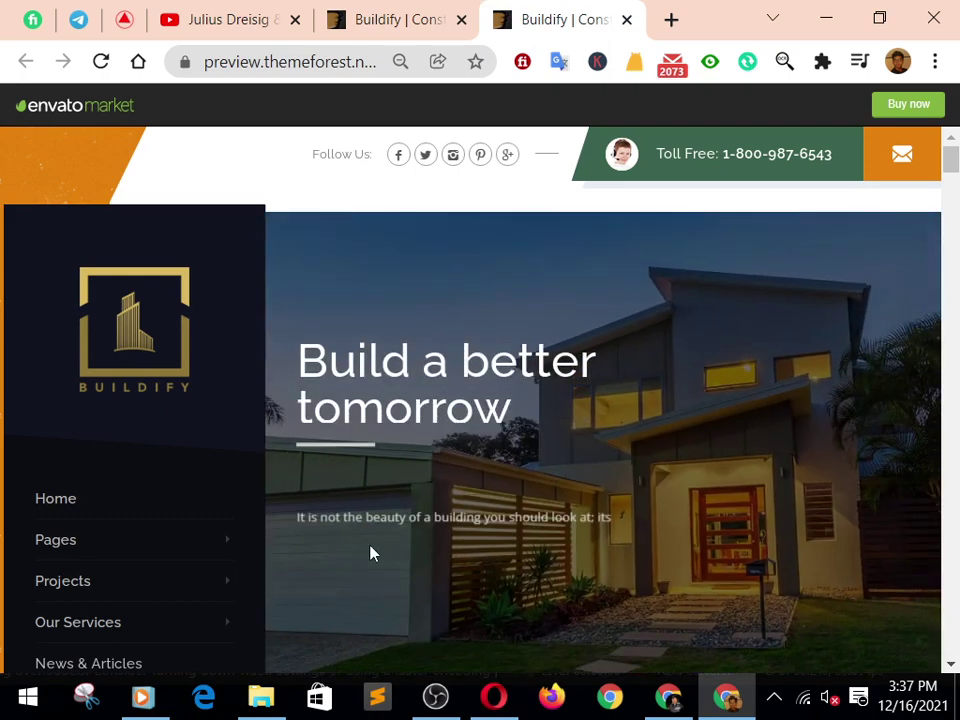
left_click(378, 612)
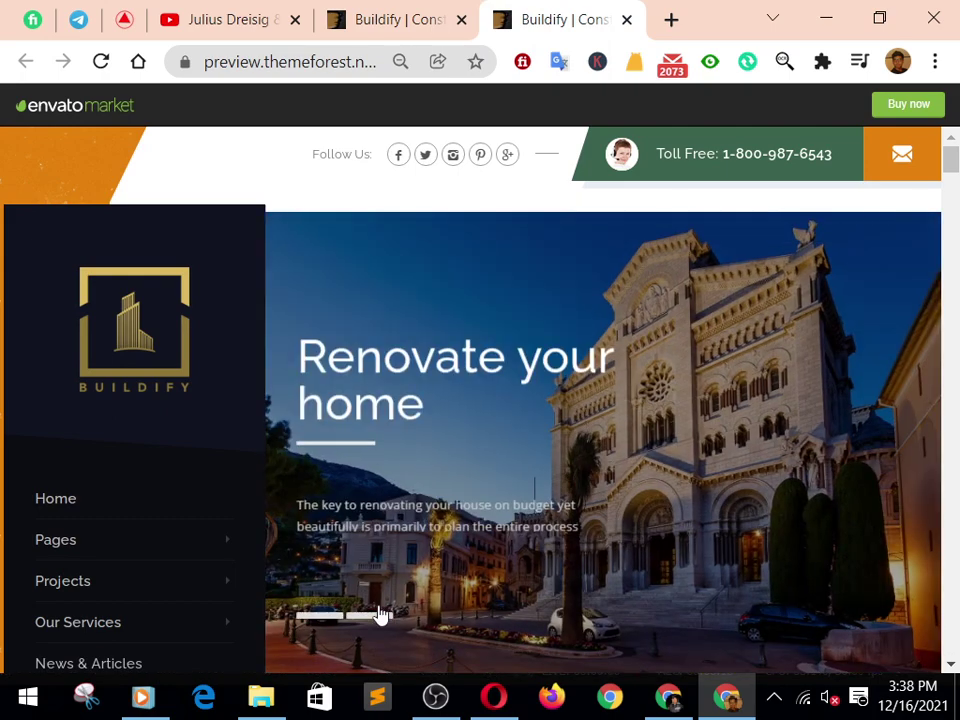
left_click(378, 613)
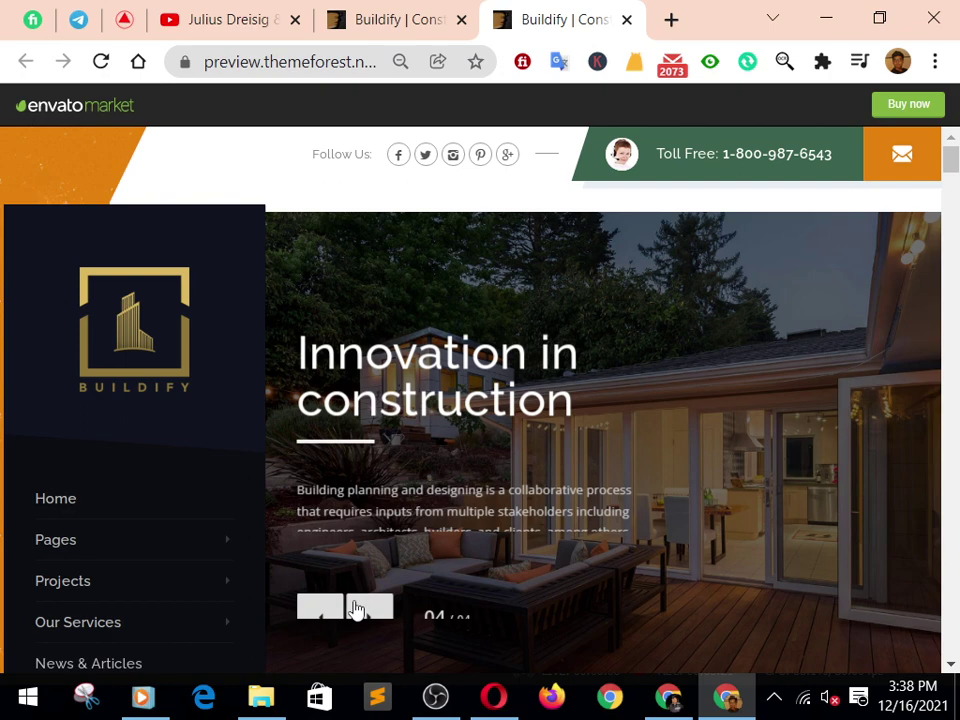
scroll(490, 506, "down", 10)
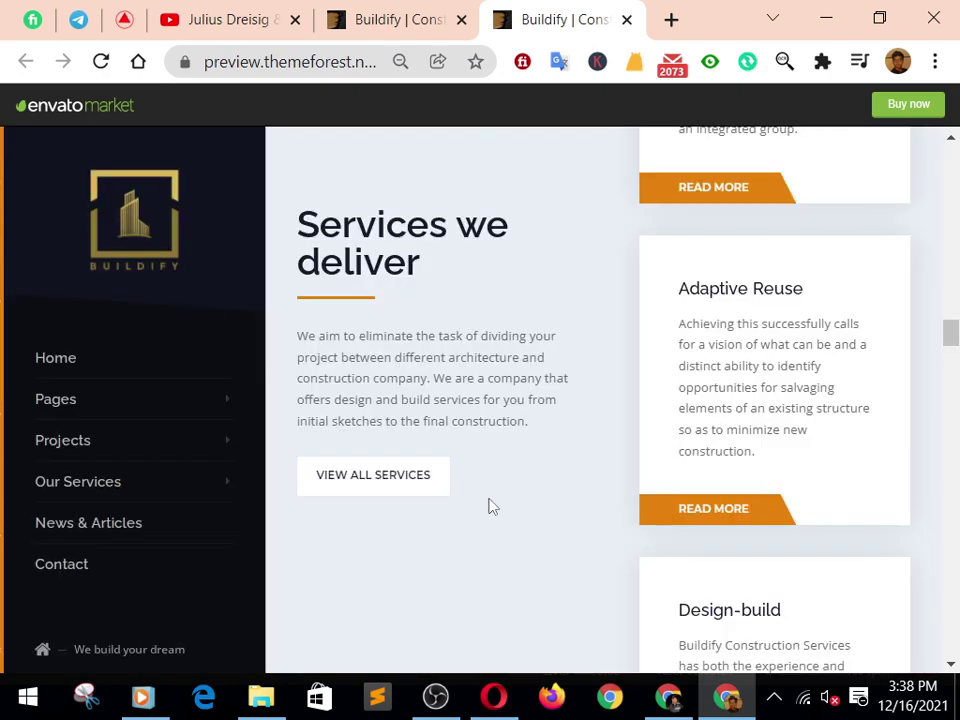
scroll(510, 510, "down", 5)
scroll(532, 515, "down", 4)
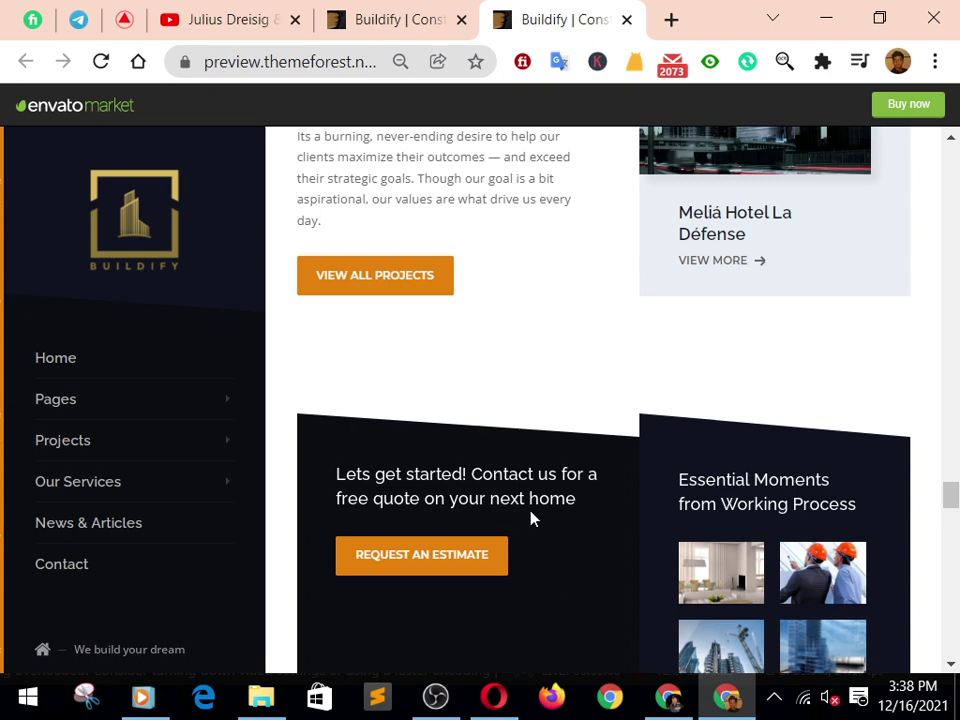
scroll(888, 525, "up", 2)
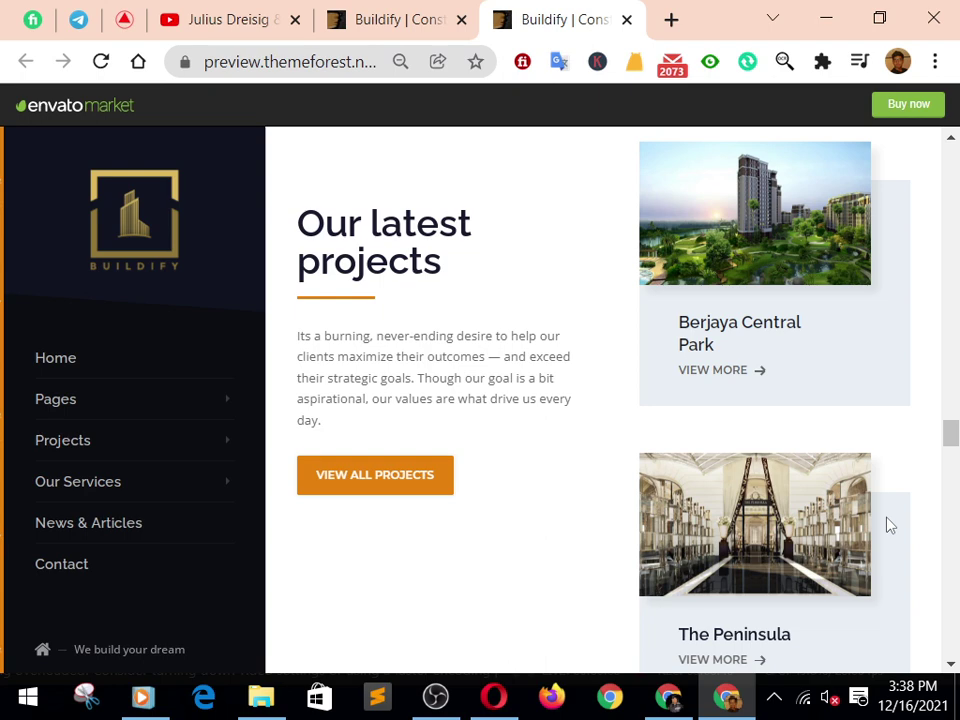
scroll(888, 525, "up", 10)
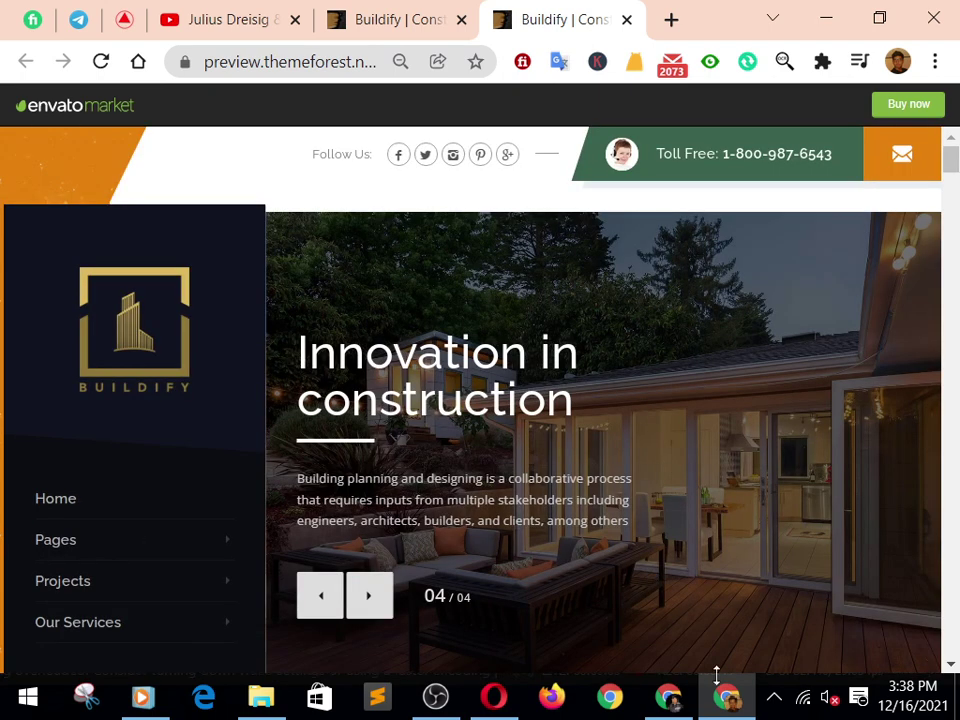
Step: Switch to the WordPress admin window and install the theme from buildify.zip in the wptheme folder
left_click(668, 697)
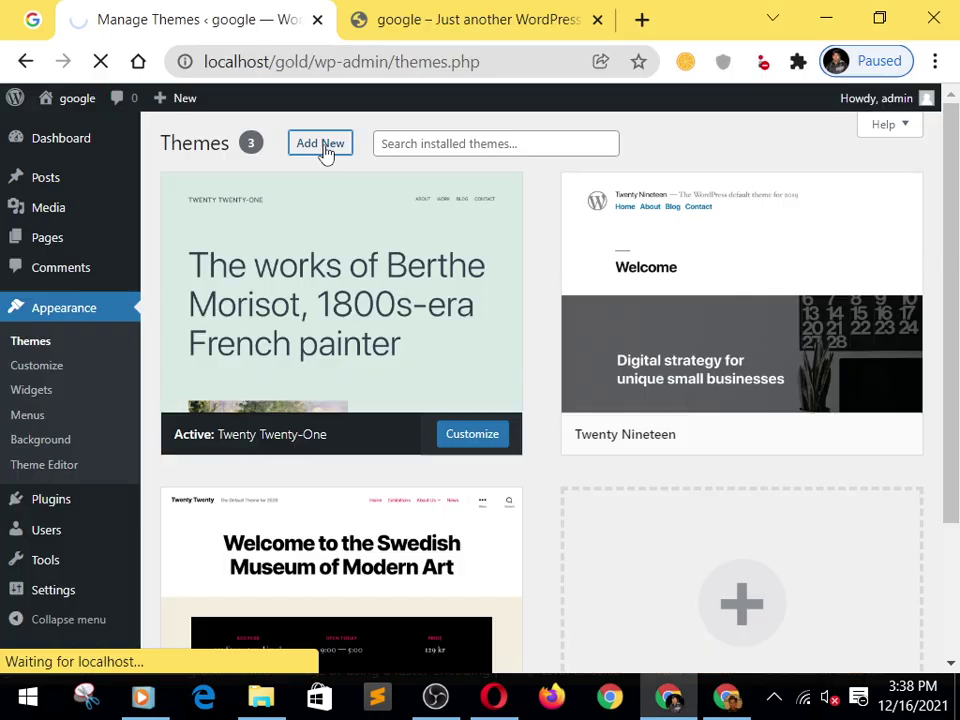
left_click(324, 147)
left_click(435, 307)
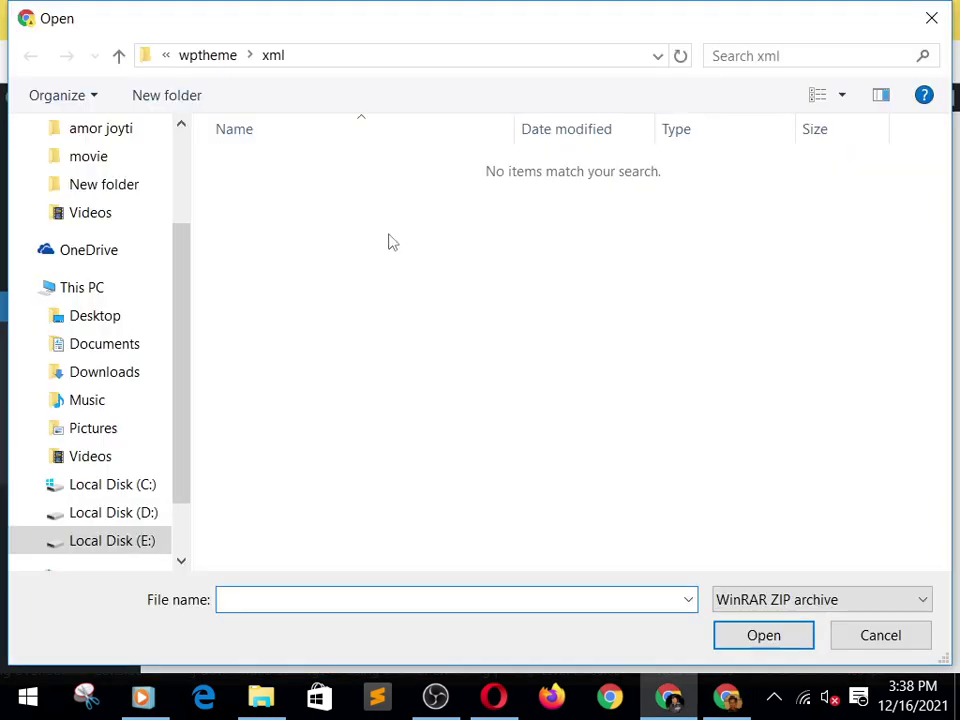
left_click(207, 55)
left_click(303, 240)
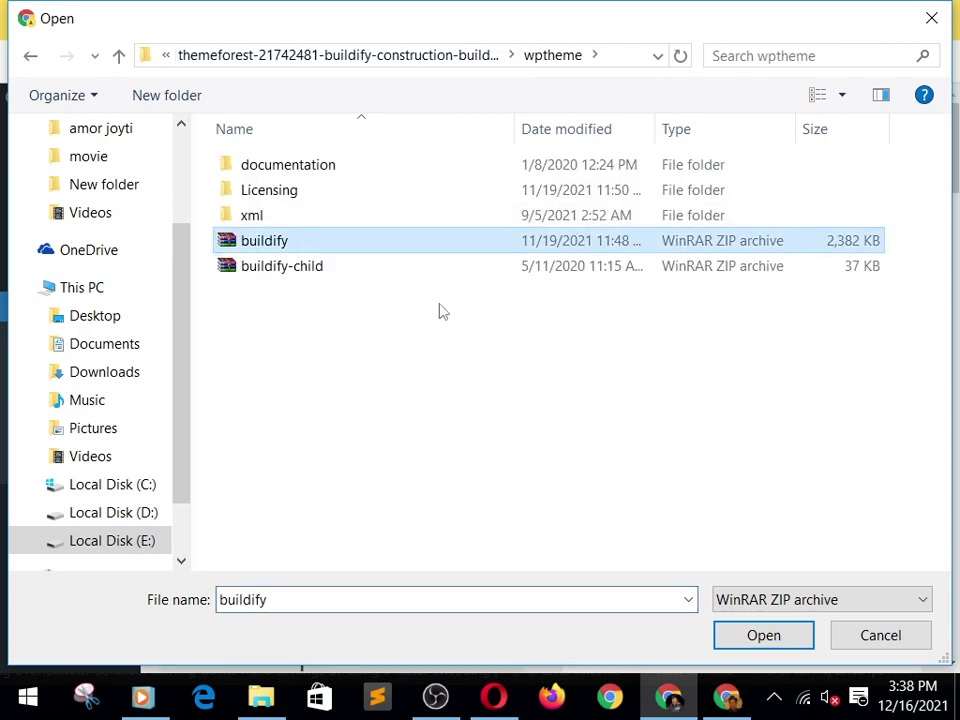
left_click(763, 633)
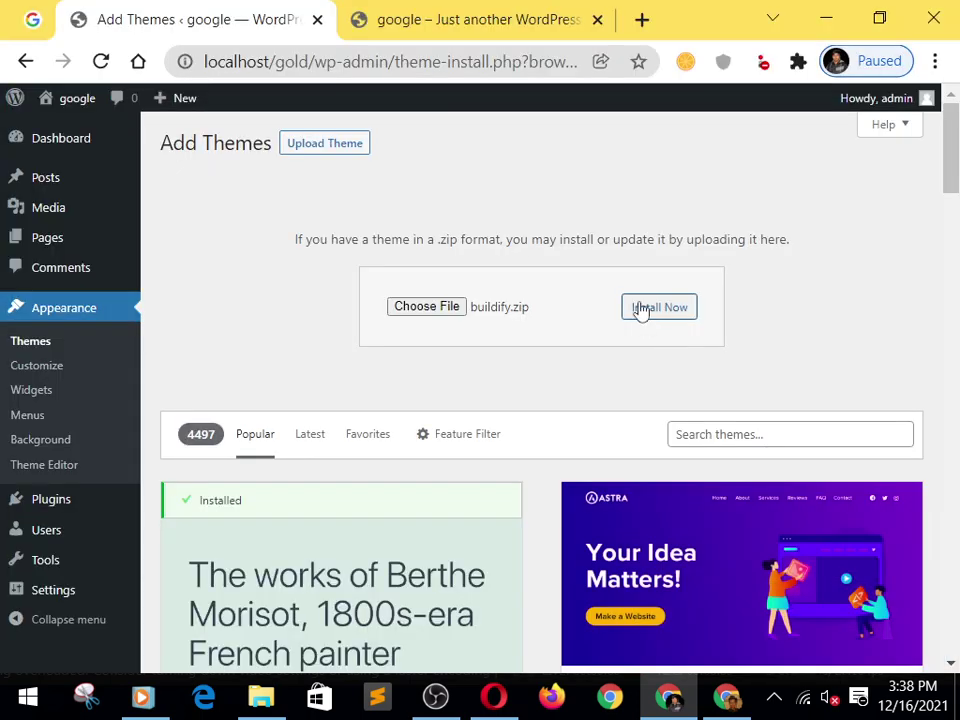
left_click(641, 310)
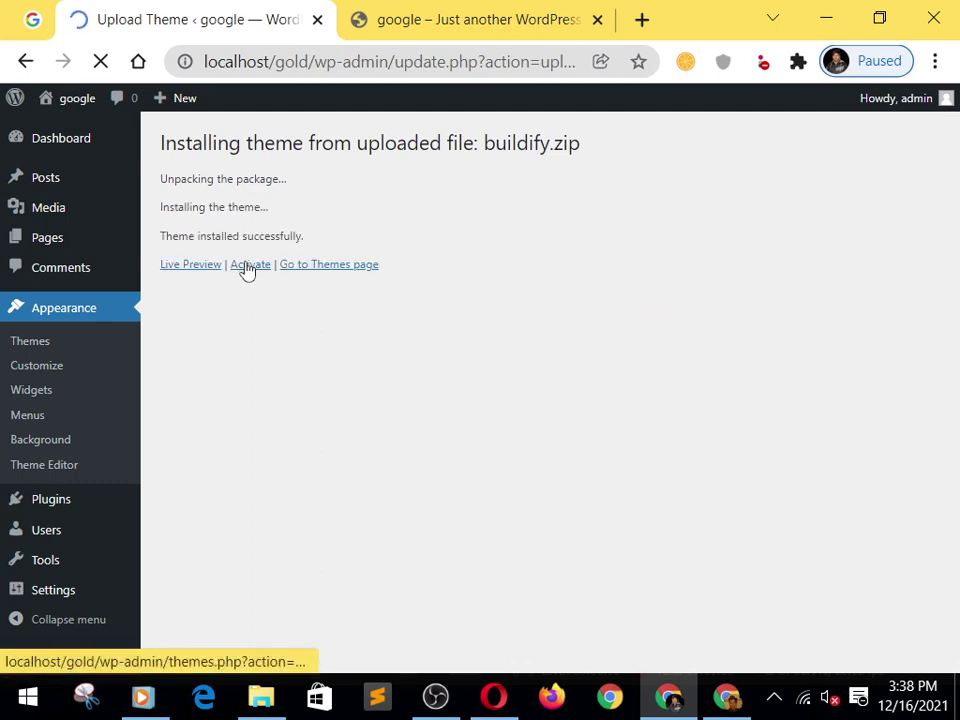
Step: Install the child theme from buildify-child.zip and activate it
left_click(328, 265)
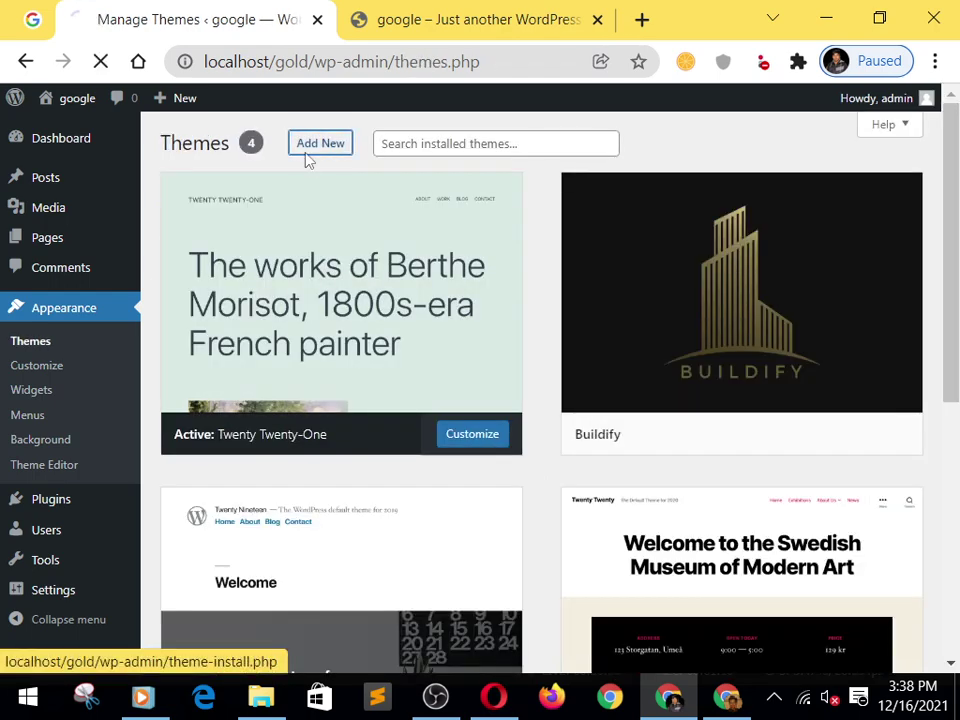
left_click(318, 145)
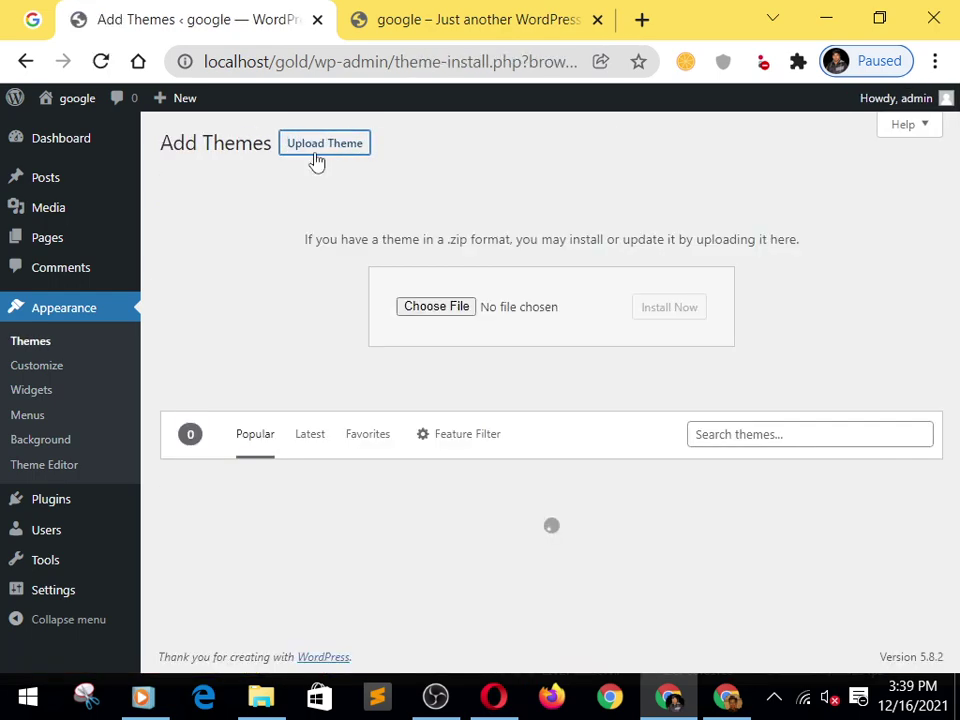
left_click(452, 316)
left_click(313, 266)
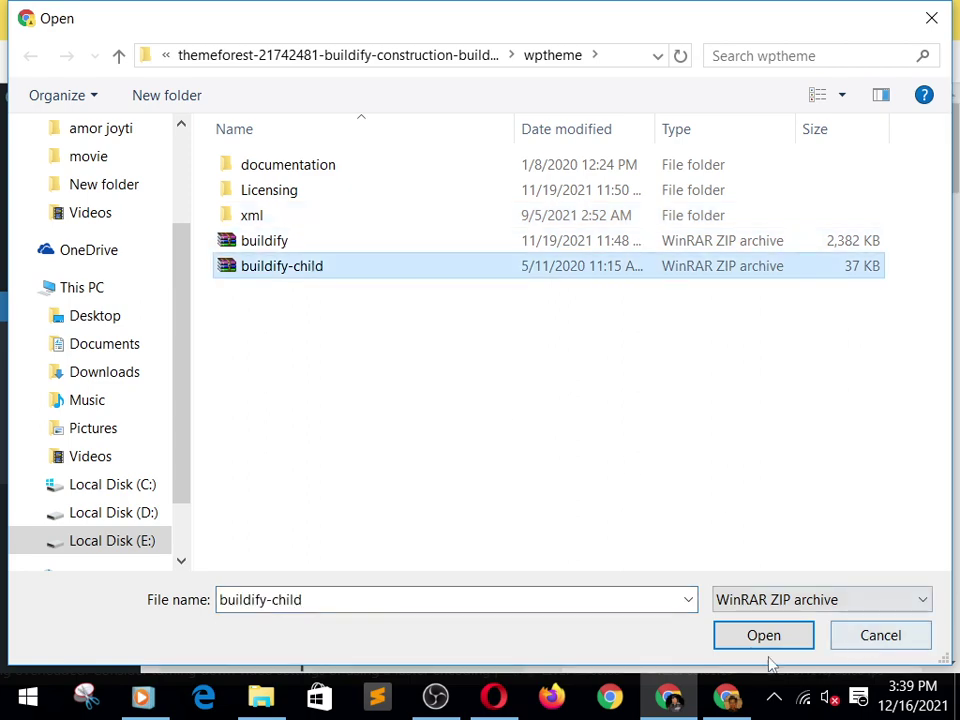
left_click(763, 636)
left_click(637, 318)
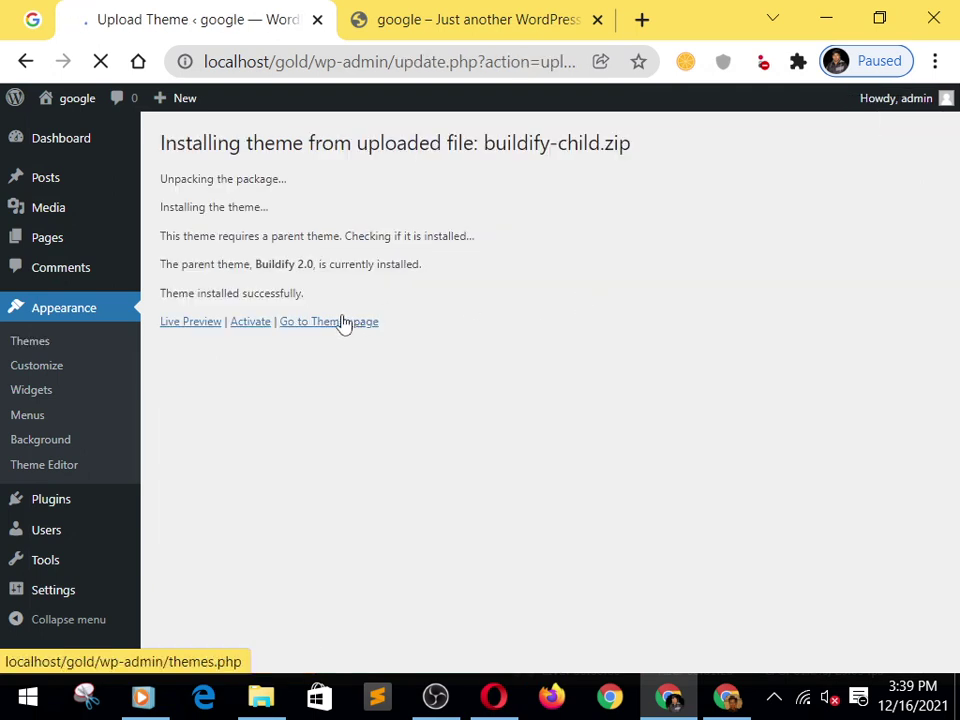
left_click(251, 322)
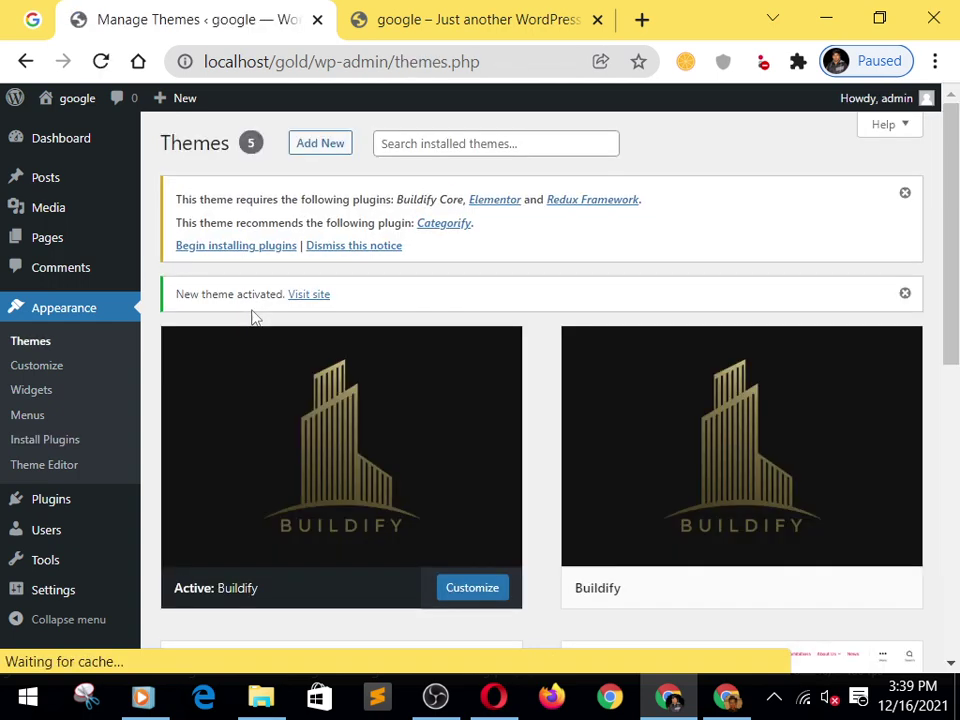
Step: Bulk install the theme's plugins: Buildify Core, Elementor, Redux Framework and Categorify
left_click(245, 250)
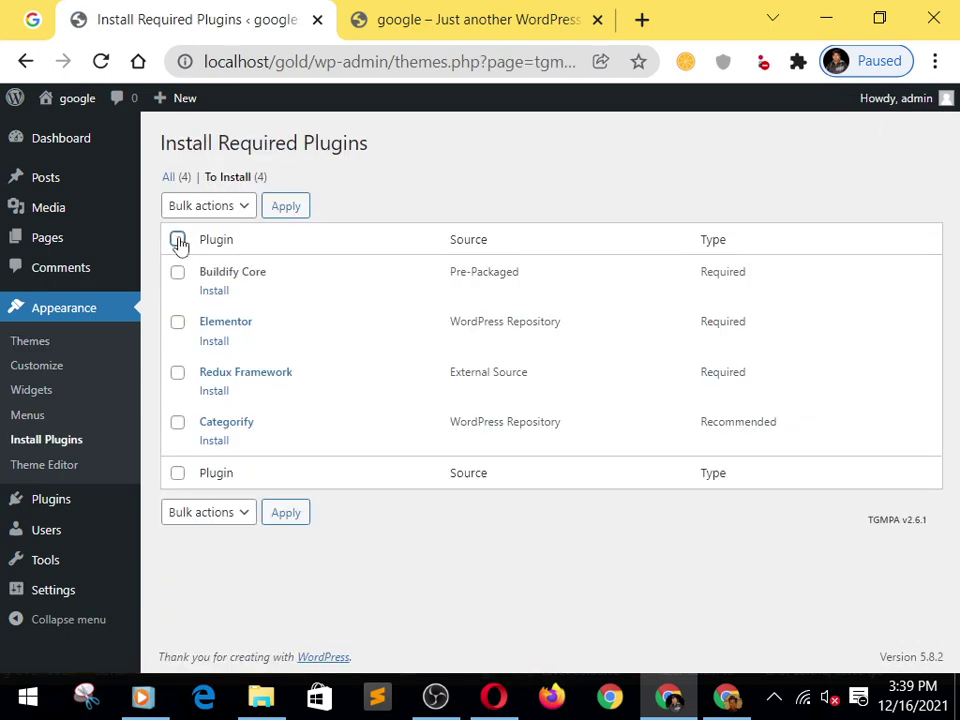
left_click(178, 241)
left_click(200, 206)
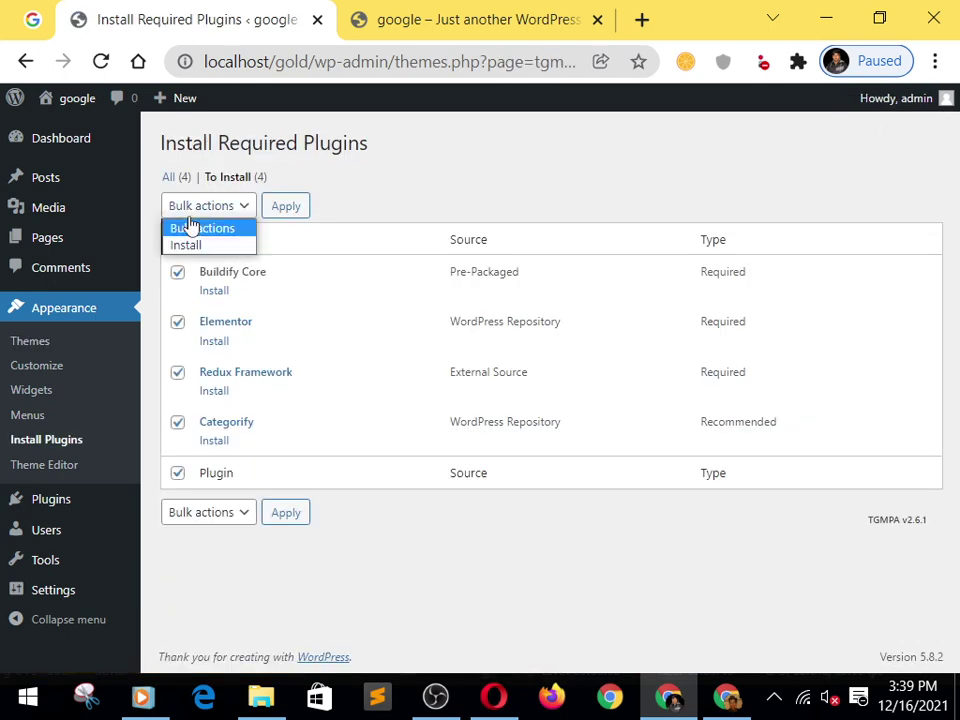
left_click(195, 245)
left_click(287, 214)
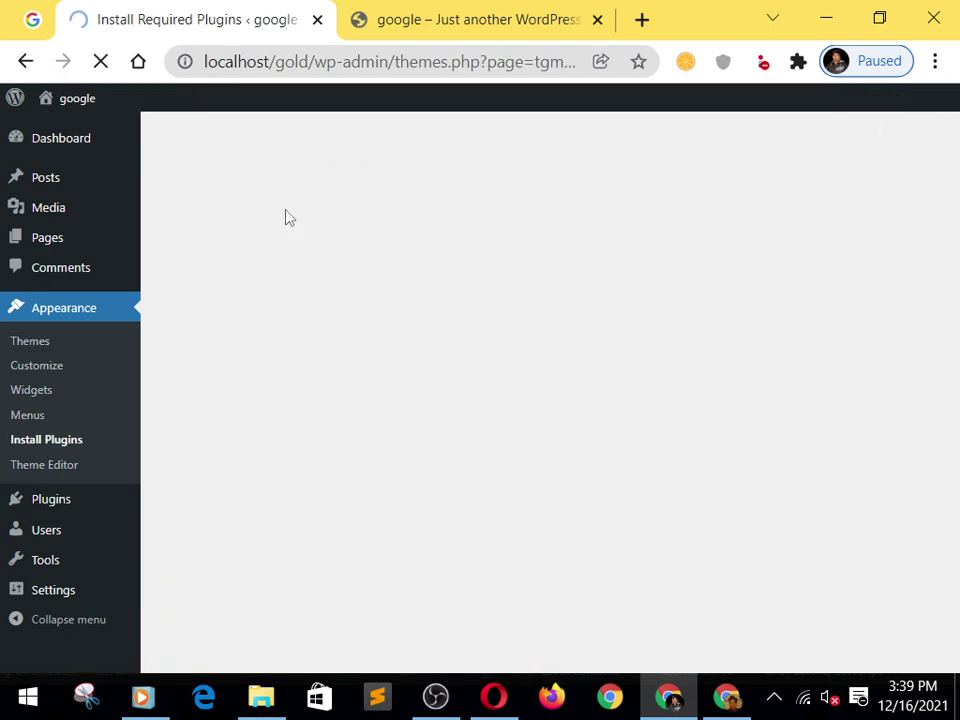
right_click(287, 216)
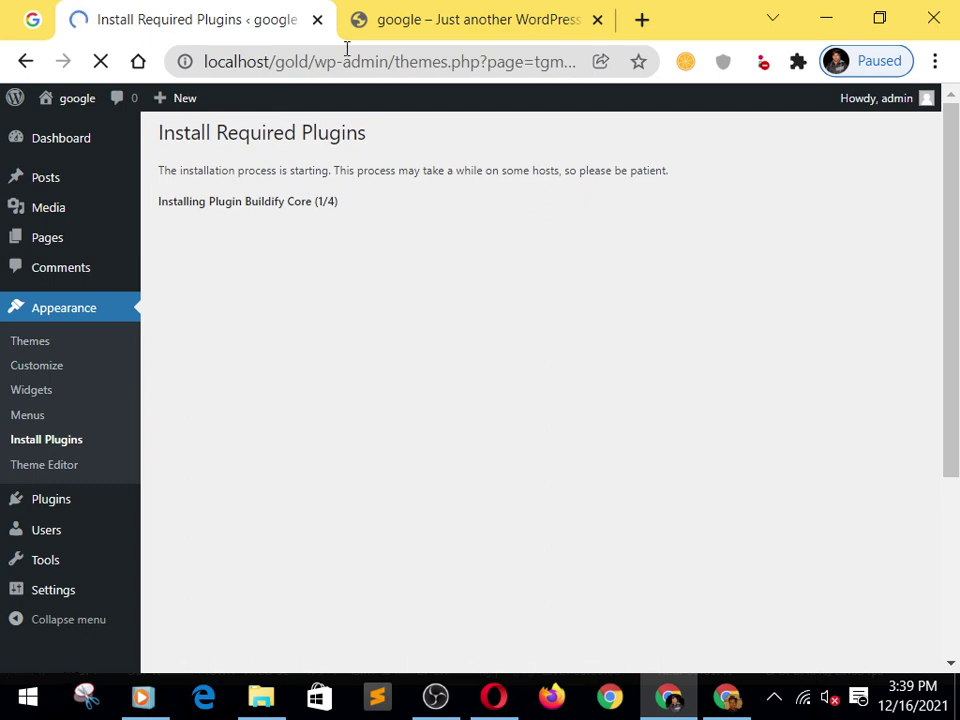
Step: Compare the local site's front page with the Buildify demo and follow the progress of the plugin installation
left_click(405, 10)
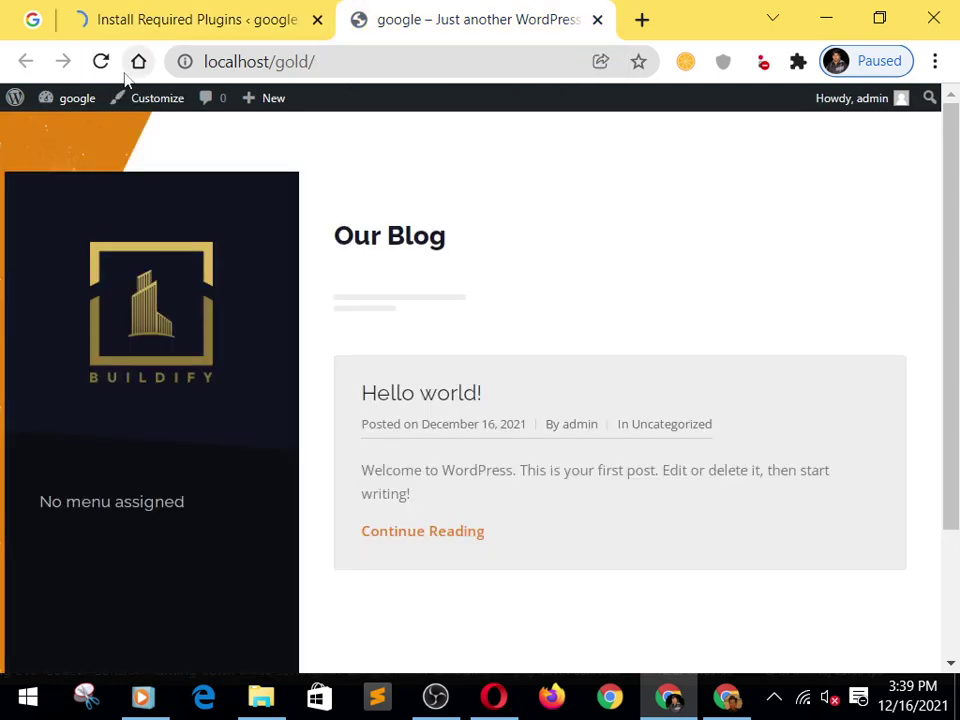
scroll(451, 418, "down", 3)
scroll(451, 418, "up", 3)
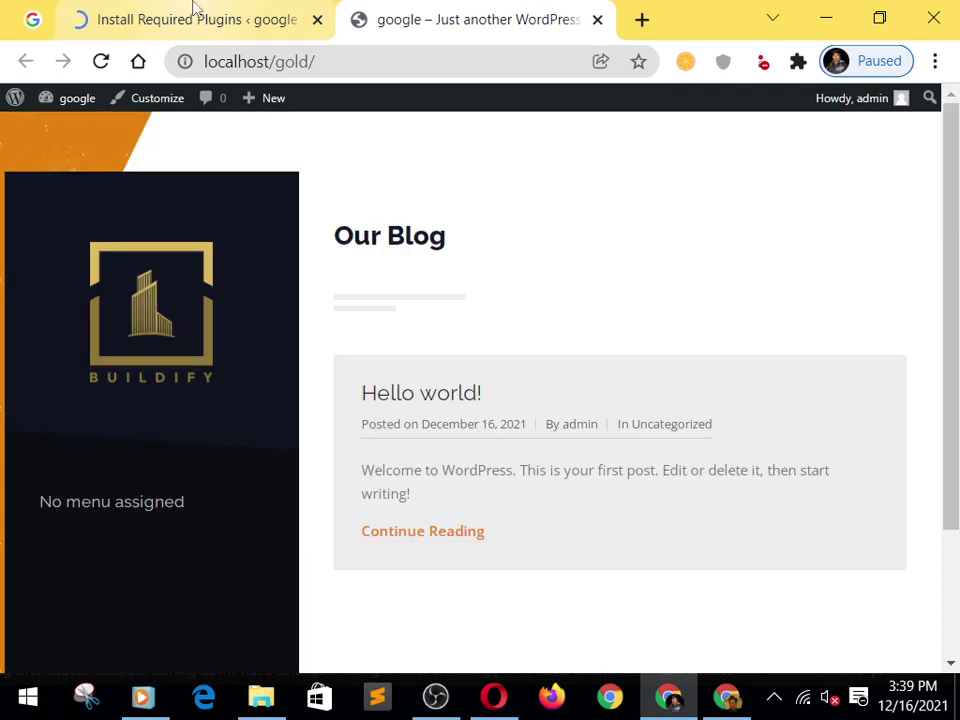
key("alt+Tab")
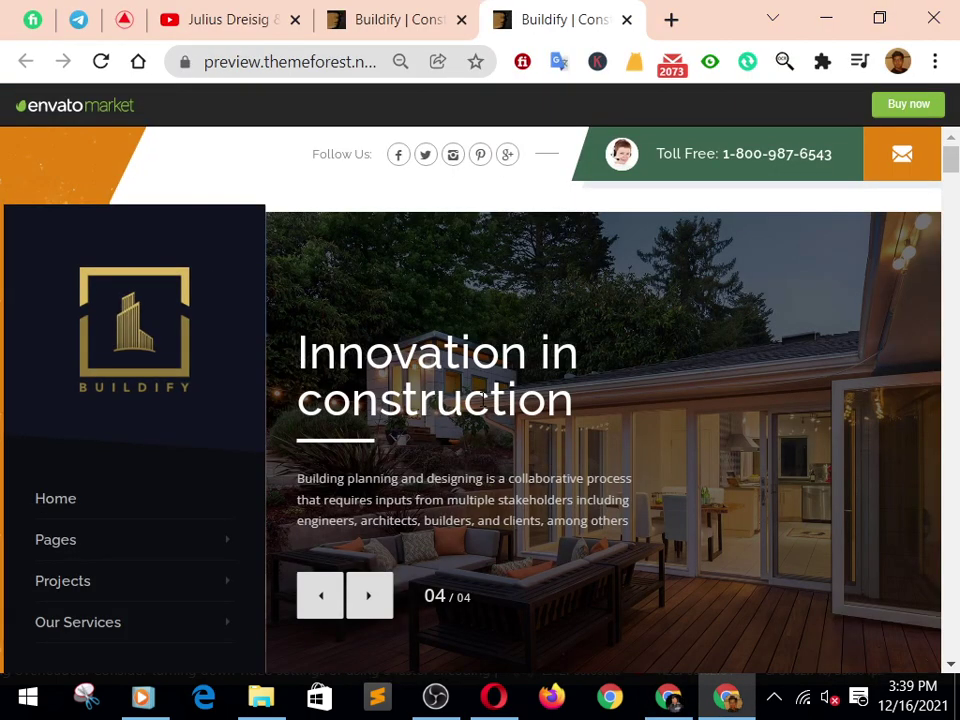
scroll(484, 398, "down", 10)
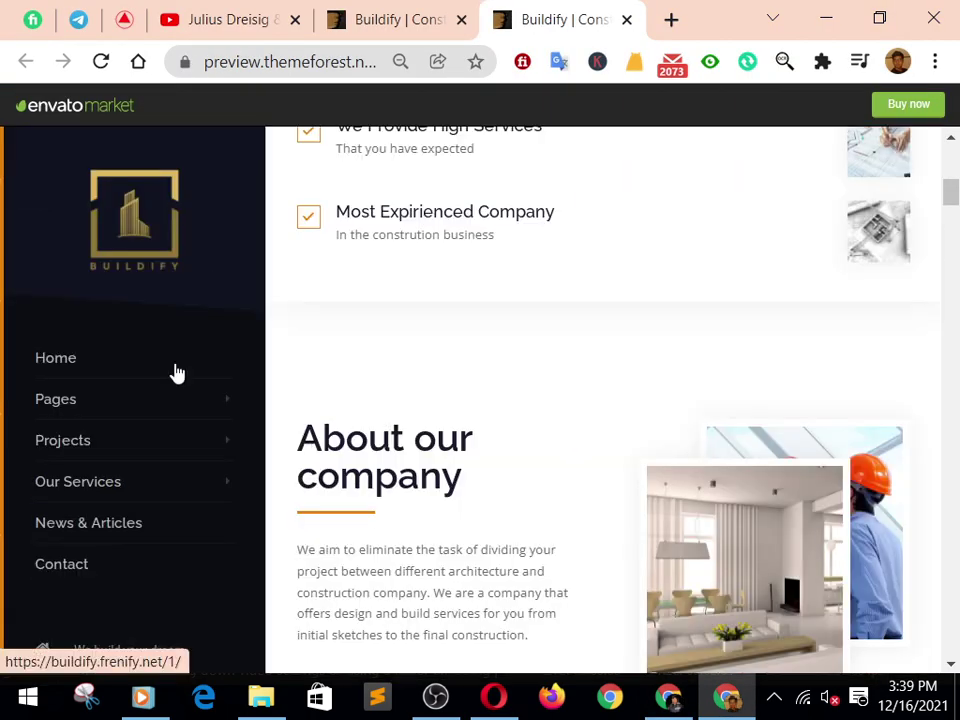
scroll(649, 403, "up", 10)
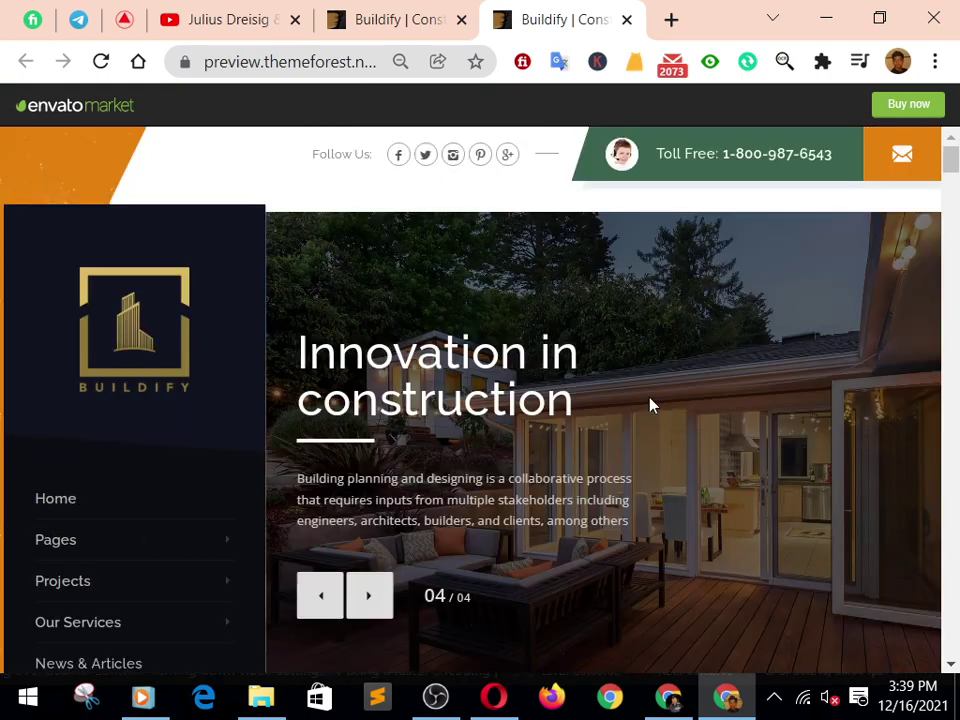
left_click(676, 700)
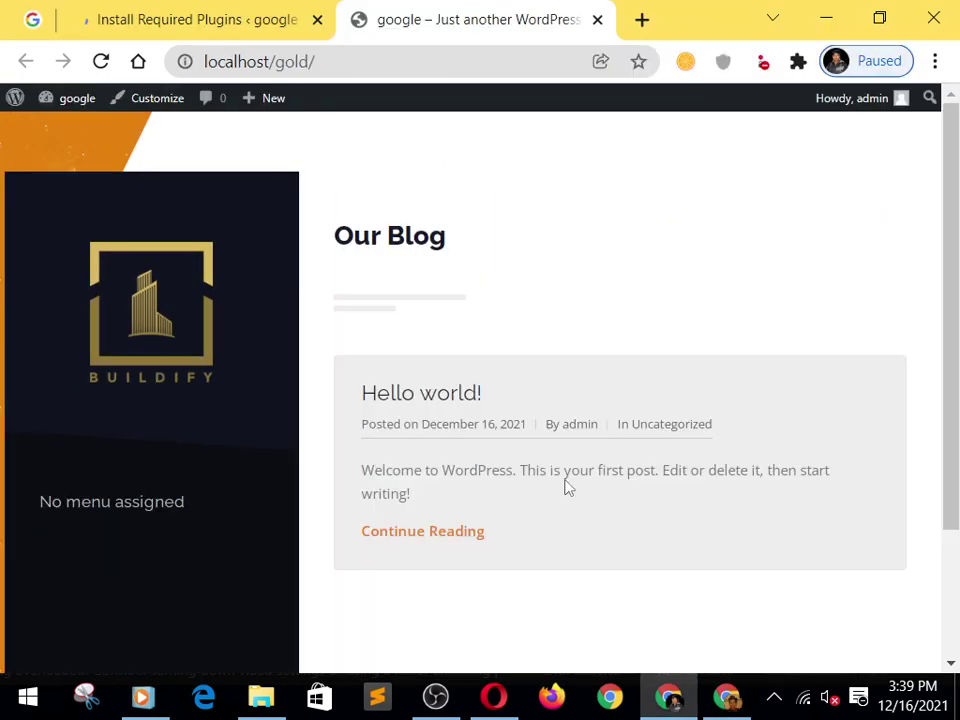
left_click(88, 10)
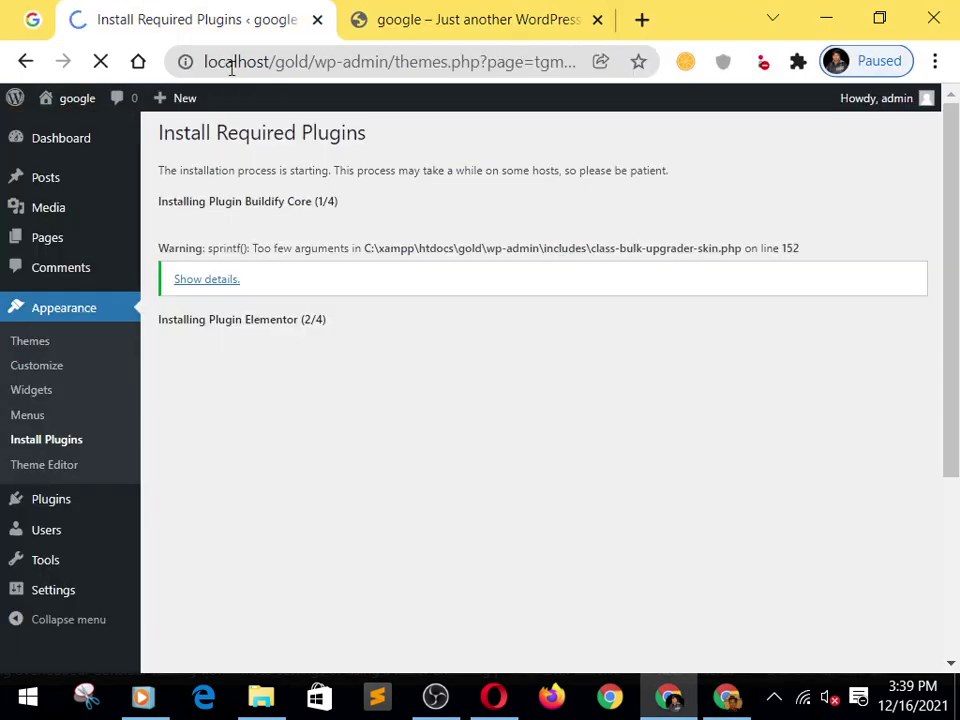
scroll(370, 337, "down", 5)
scroll(372, 345, "up", 3)
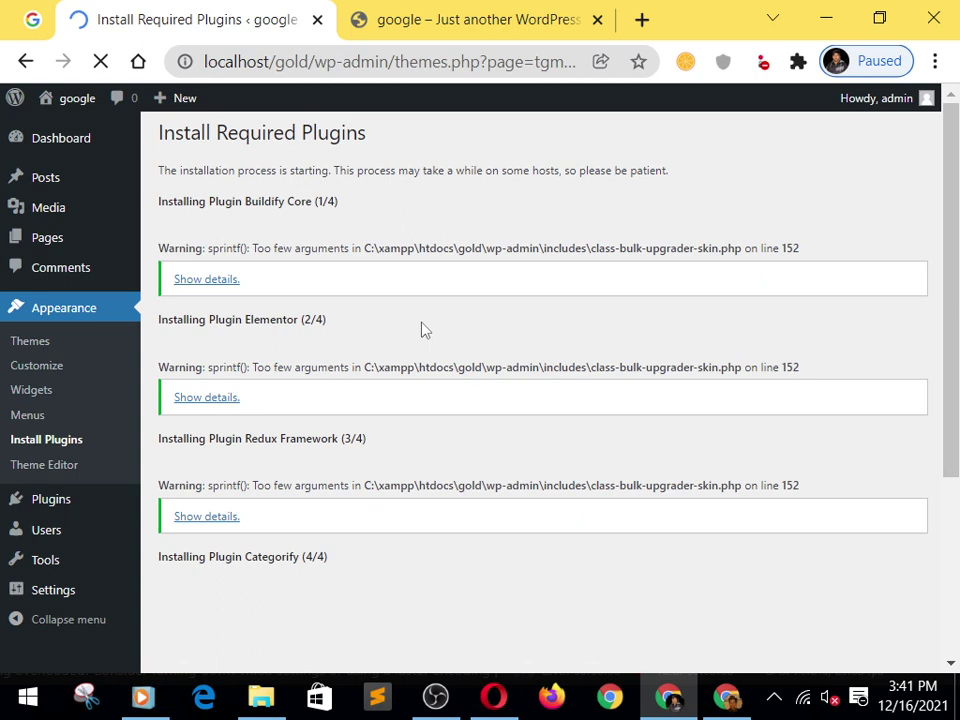
key("ctrl+Tab")
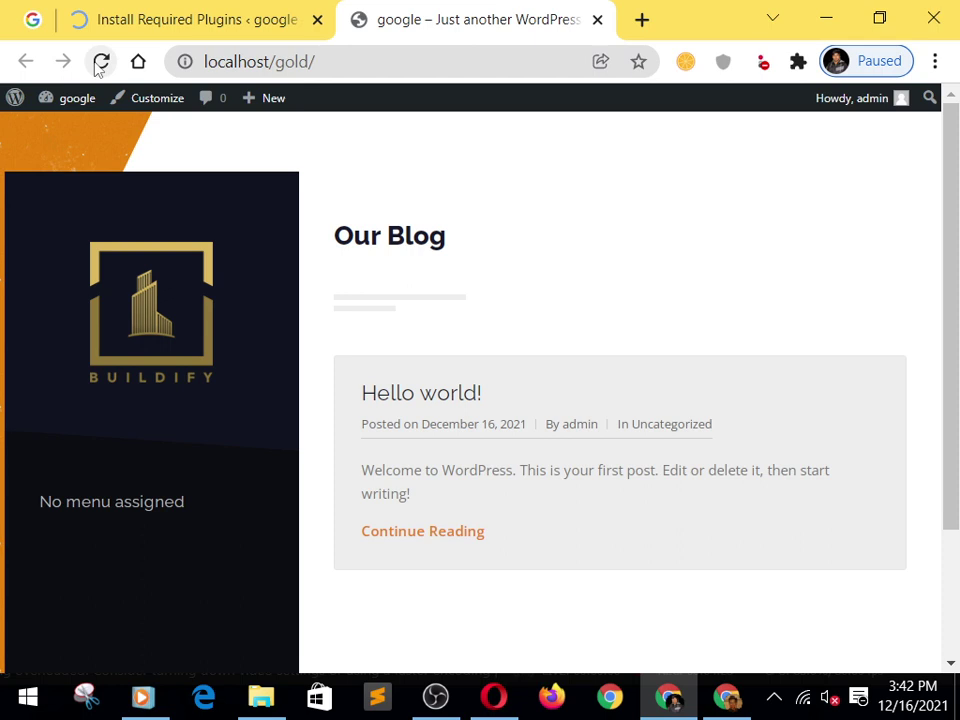
left_click(190, 19)
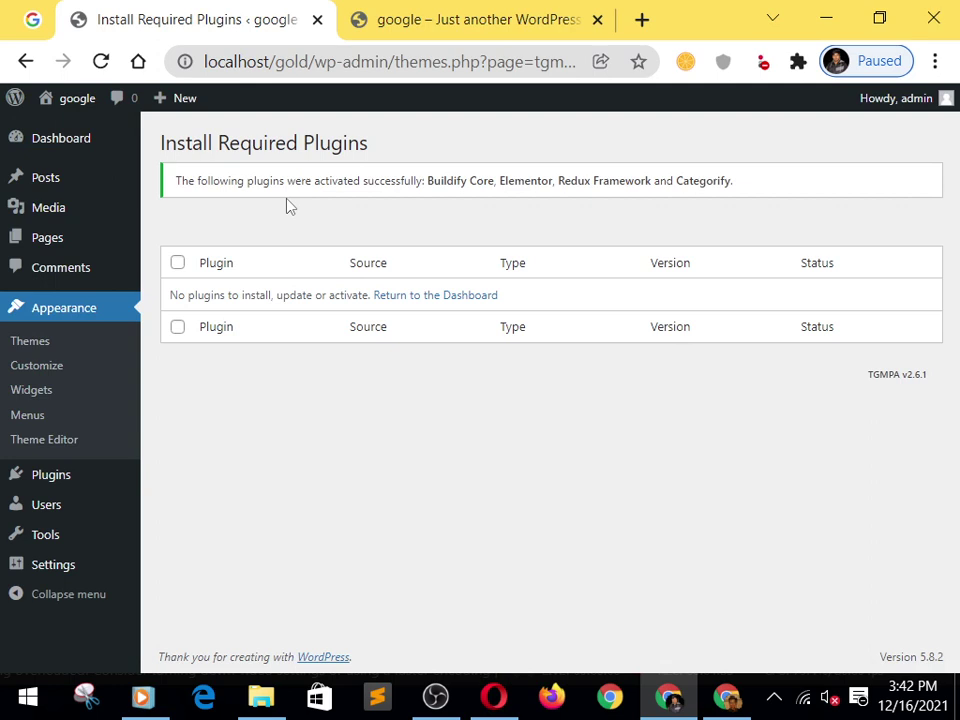
Step: Leave the required plugins page and skip Categorify's update and diagnostic tracking opt-in
key("Tab")
key("Return")
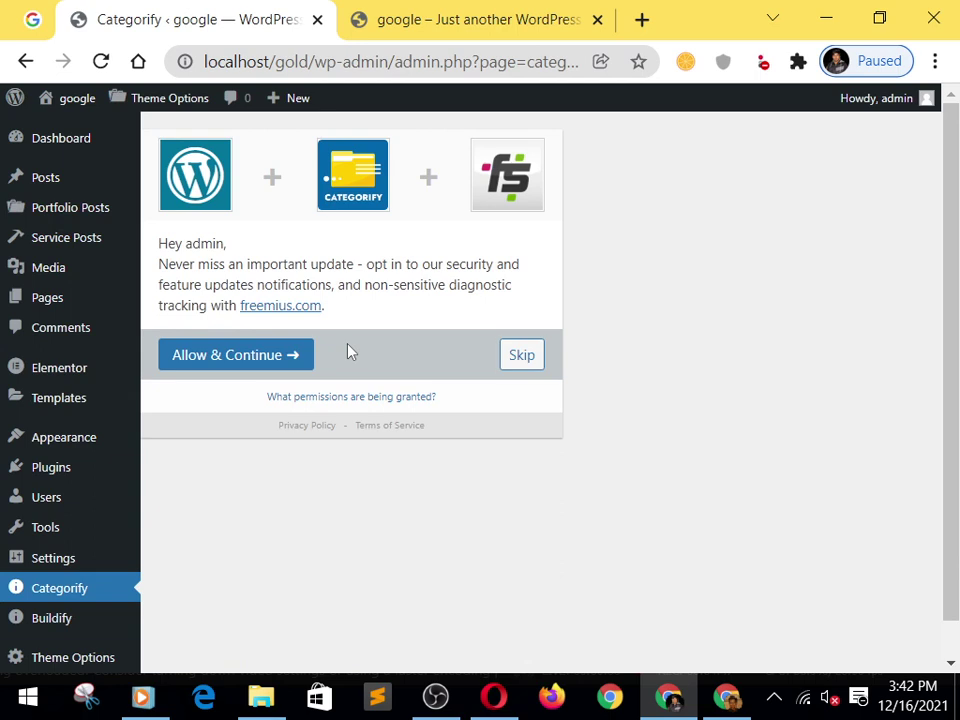
left_click(535, 358)
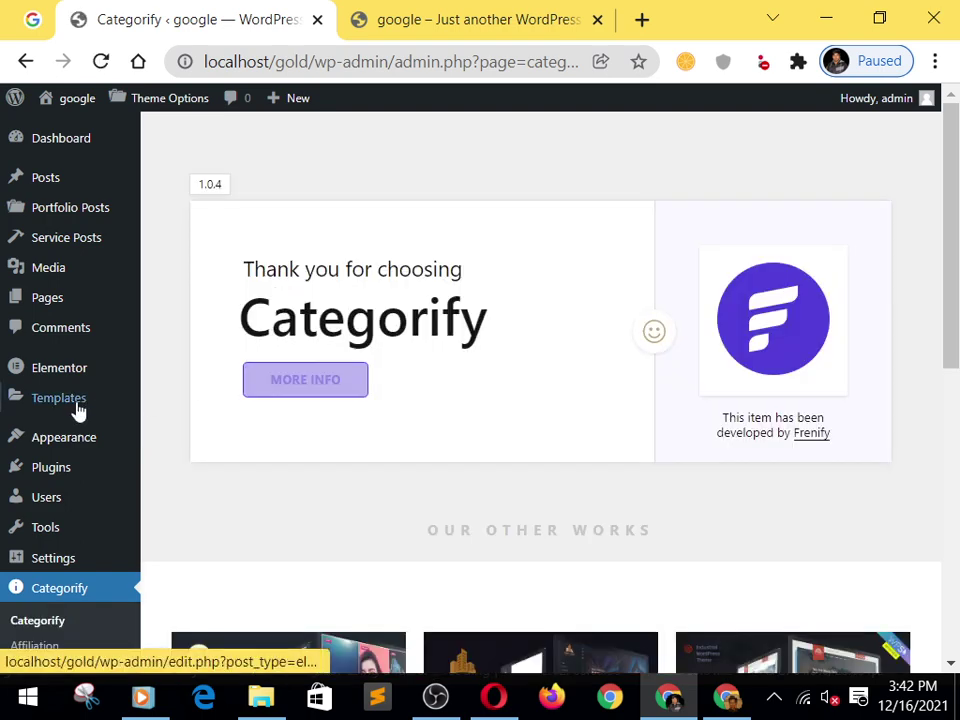
Step: Install the WordPress importer from the site's import tools
scroll(78, 410, "down", 5)
mouse_move(90, 621)
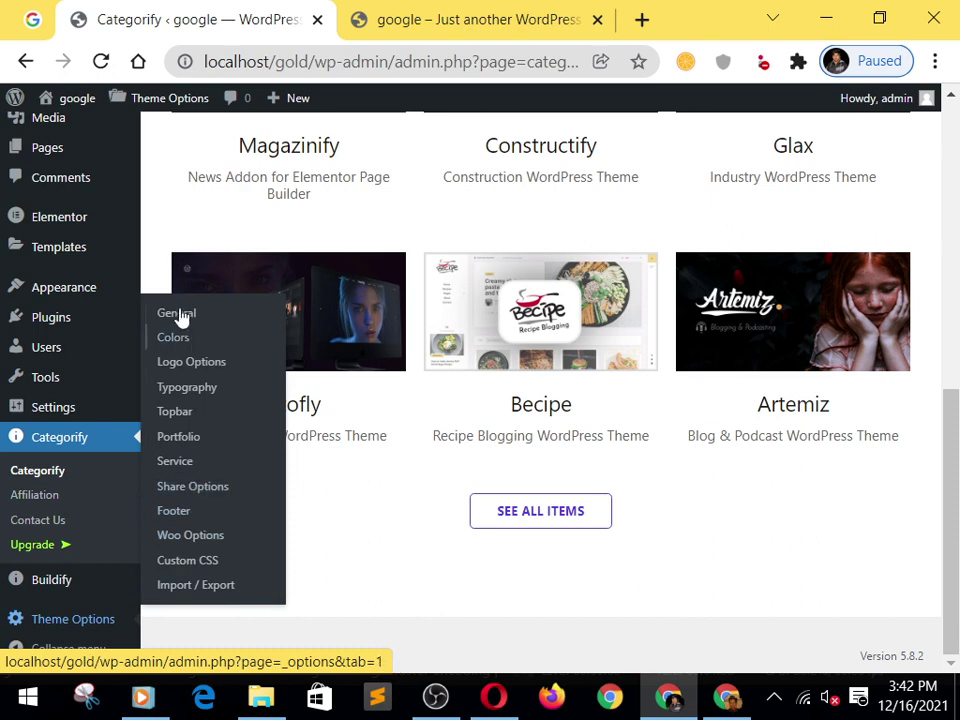
scroll(56, 347, "up", 6)
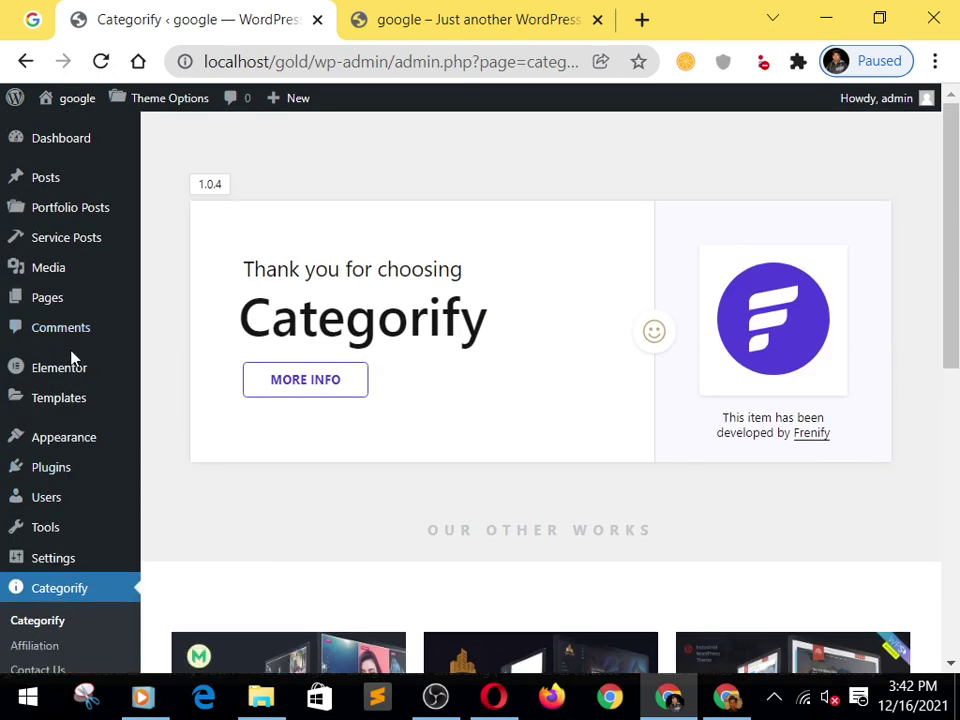
mouse_move(78, 443)
mouse_move(71, 527)
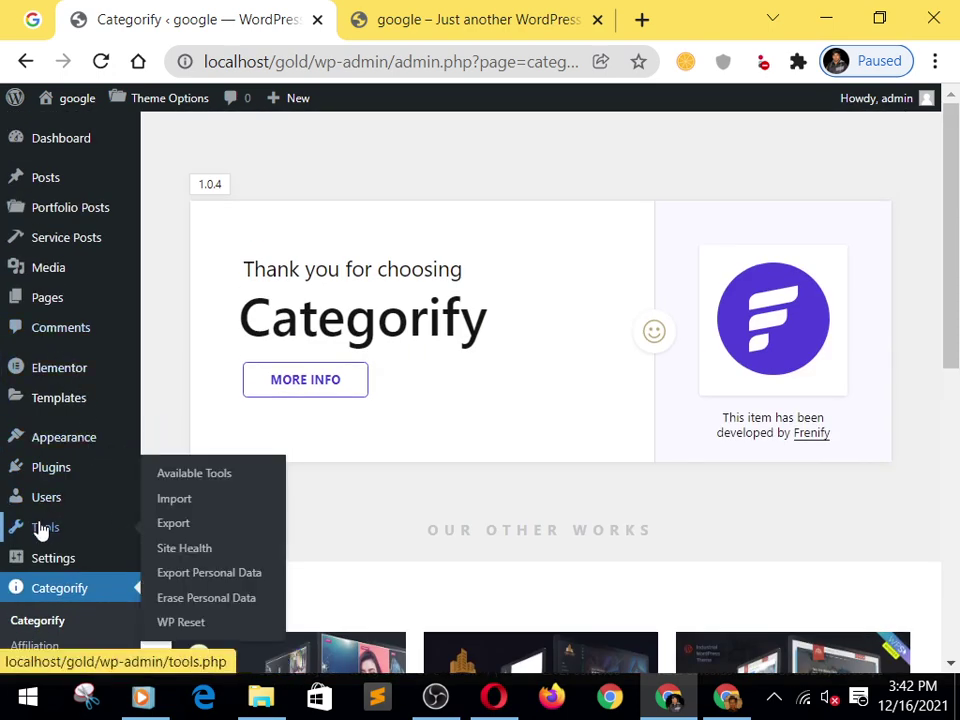
left_click(184, 505)
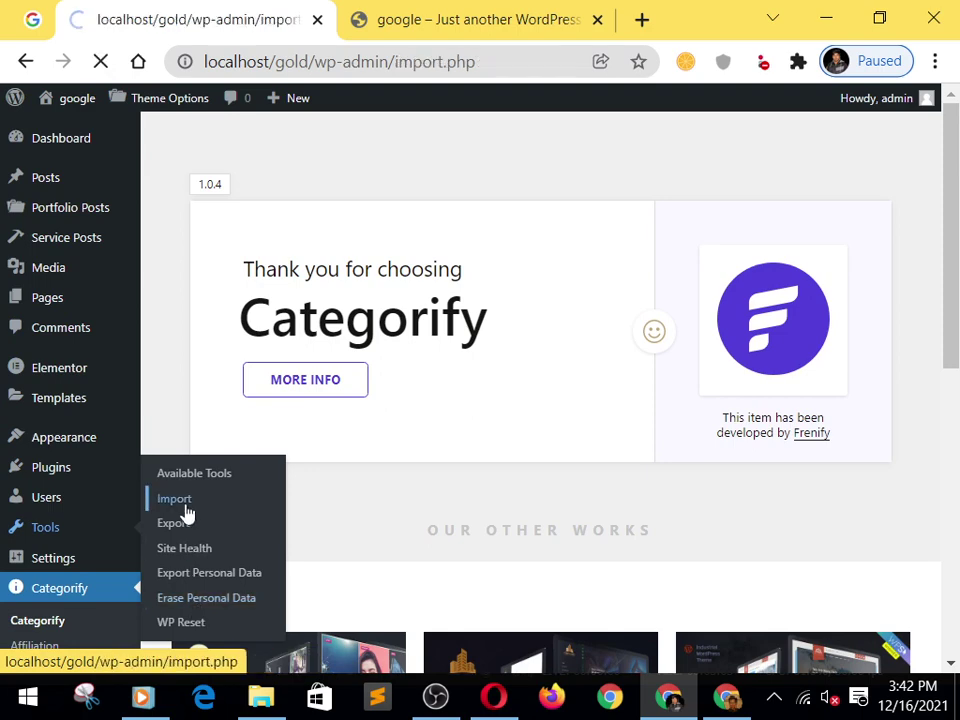
scroll(185, 510, "down", 3)
left_click(212, 394)
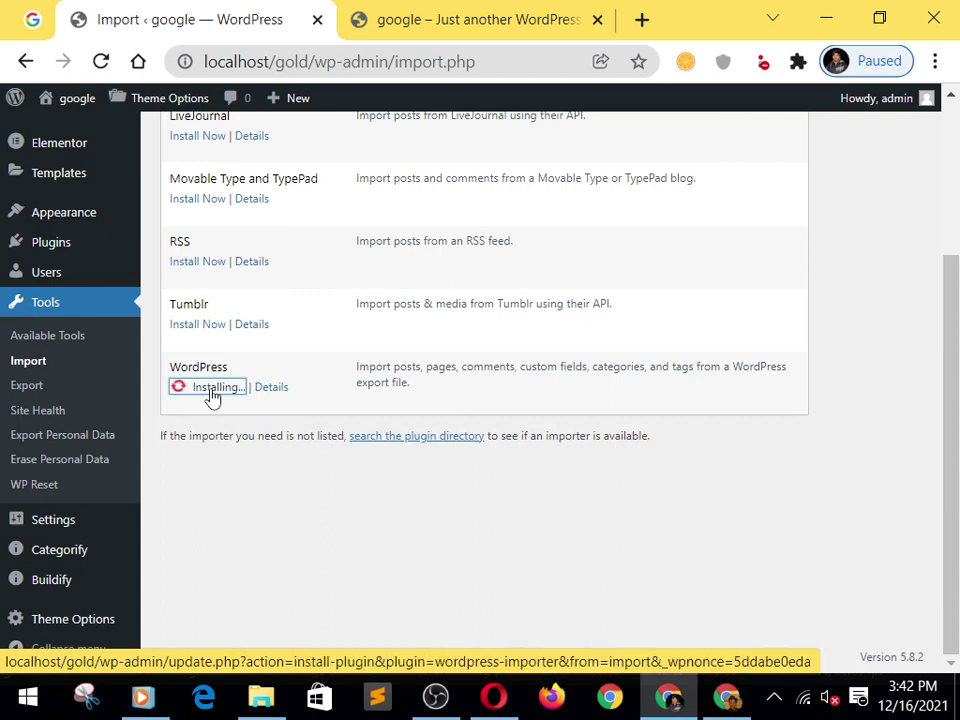
Step: Reload the local site's front page, review it down to the footer, and return to the importer list
left_click(426, 11)
left_click(101, 62)
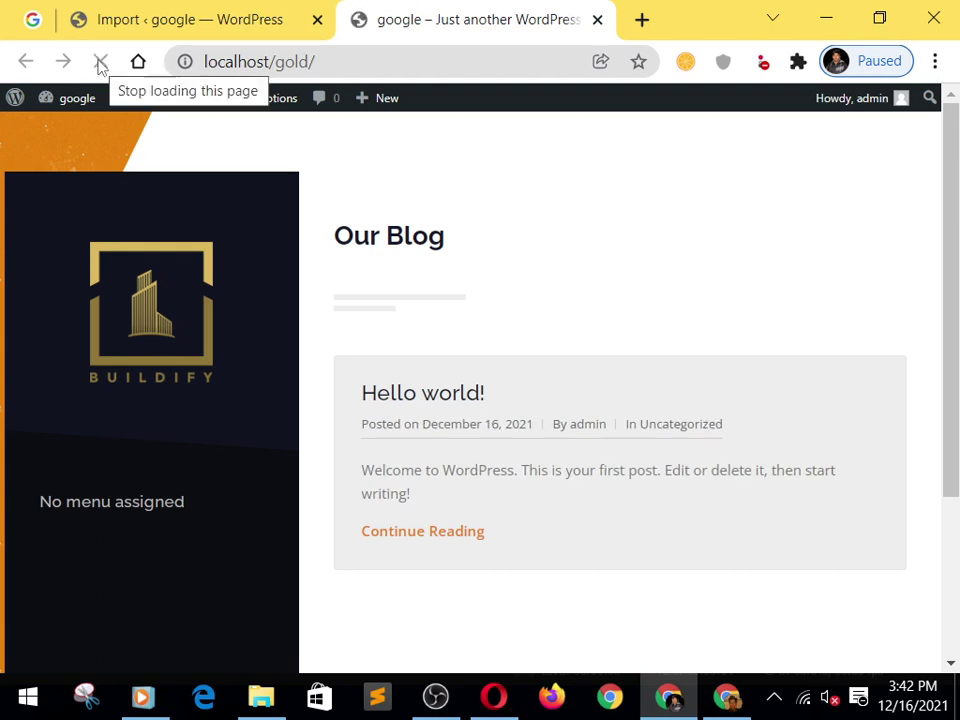
scroll(513, 552, "down", 3)
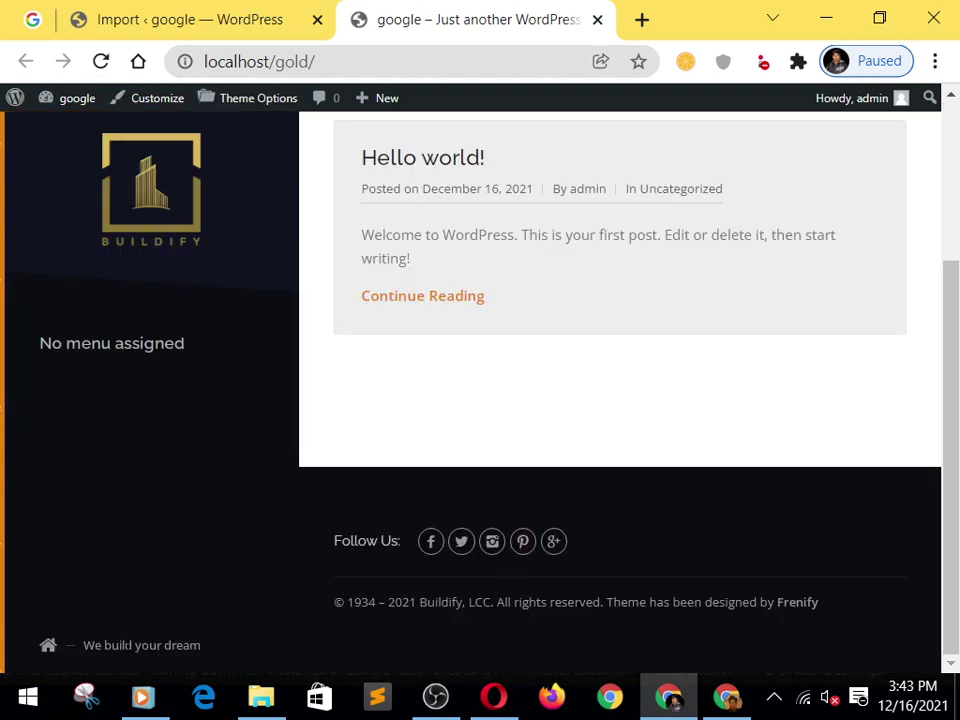
left_click(140, 15)
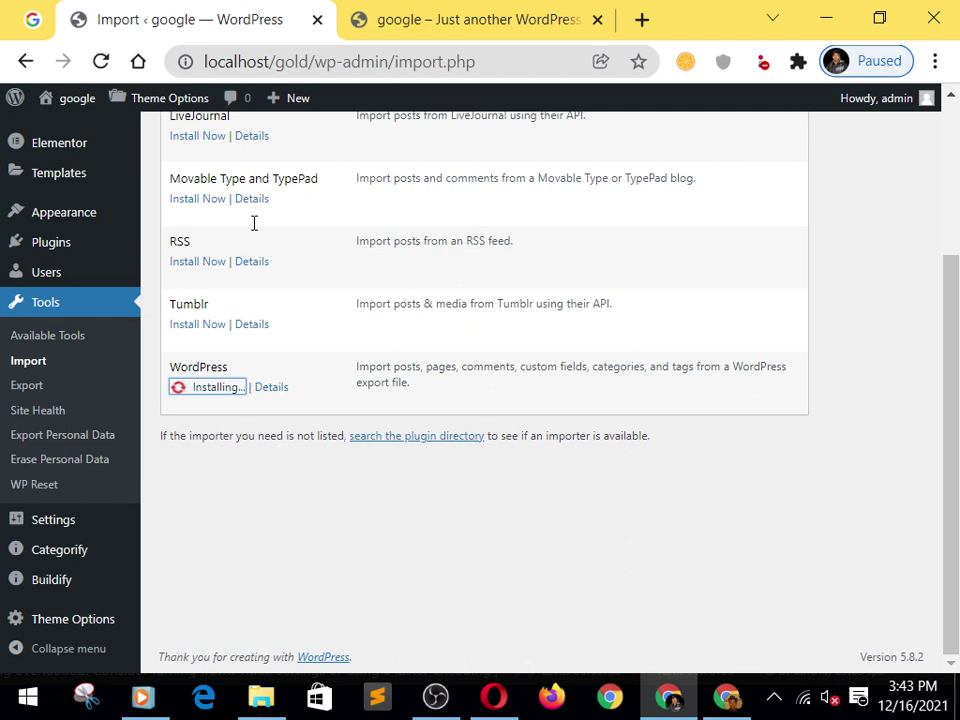
Step: Run the WordPress importer and upload the demo content file buildify.wordpress.xml from the theme's xml folder
left_click(188, 427)
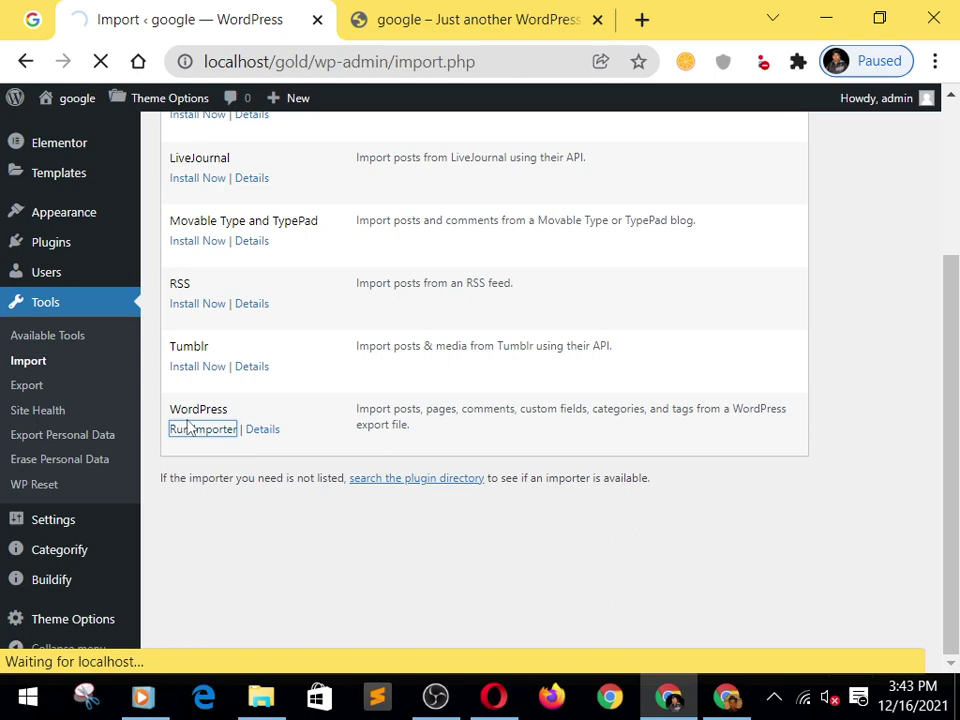
left_click(278, 222)
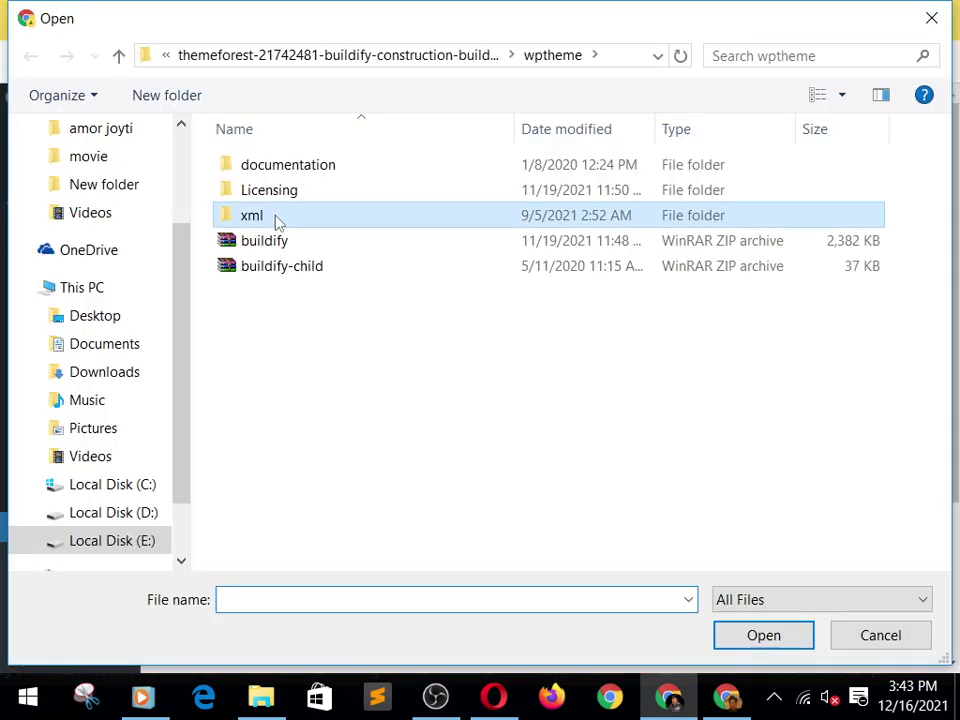
left_click(763, 637)
left_click(763, 636)
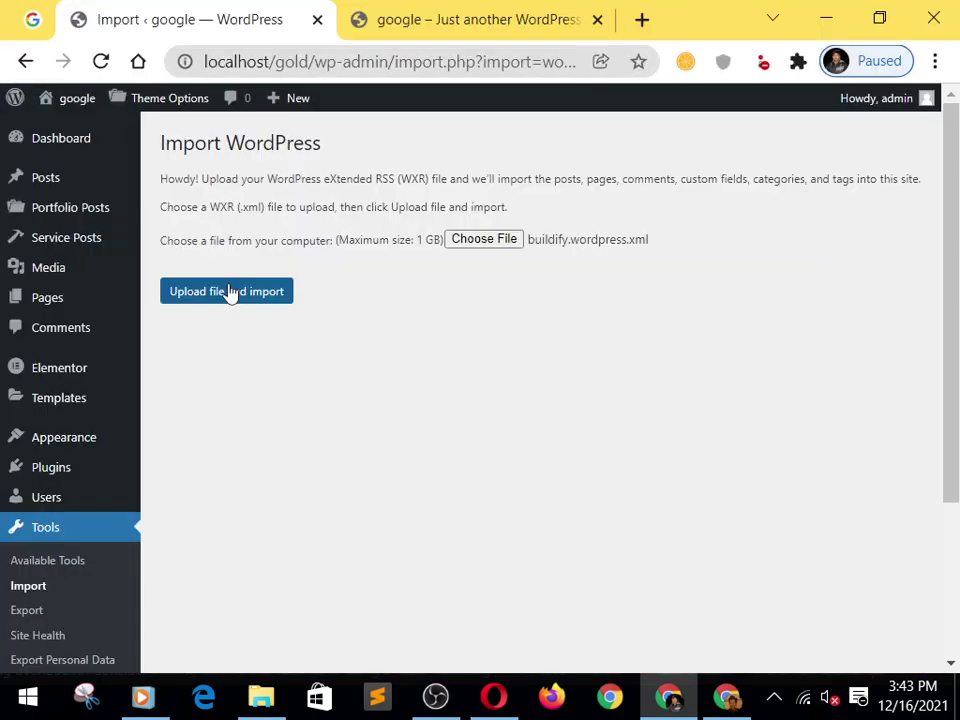
left_click(229, 291)
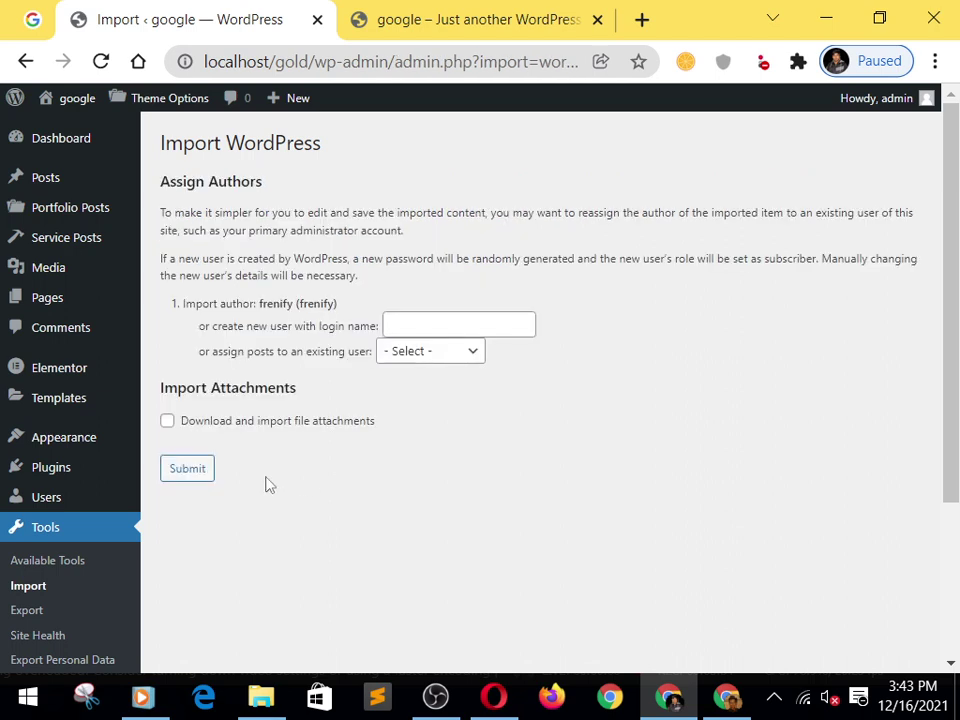
Step: Assign the imported frenify posts to the existing user admin and submit the import
left_click(420, 351)
left_click(431, 391)
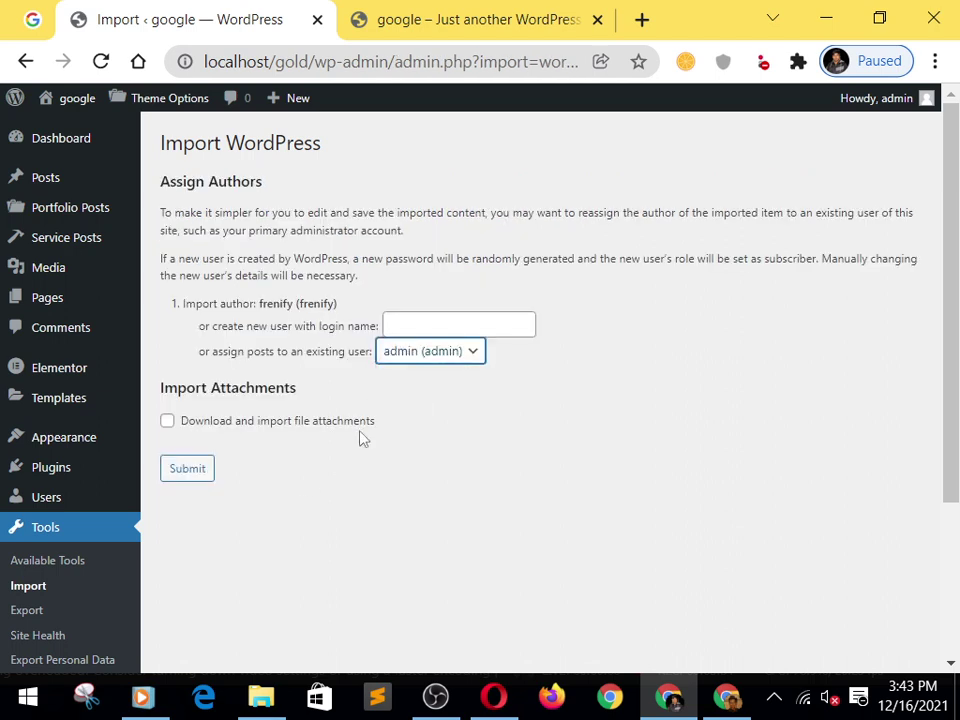
left_click(191, 469)
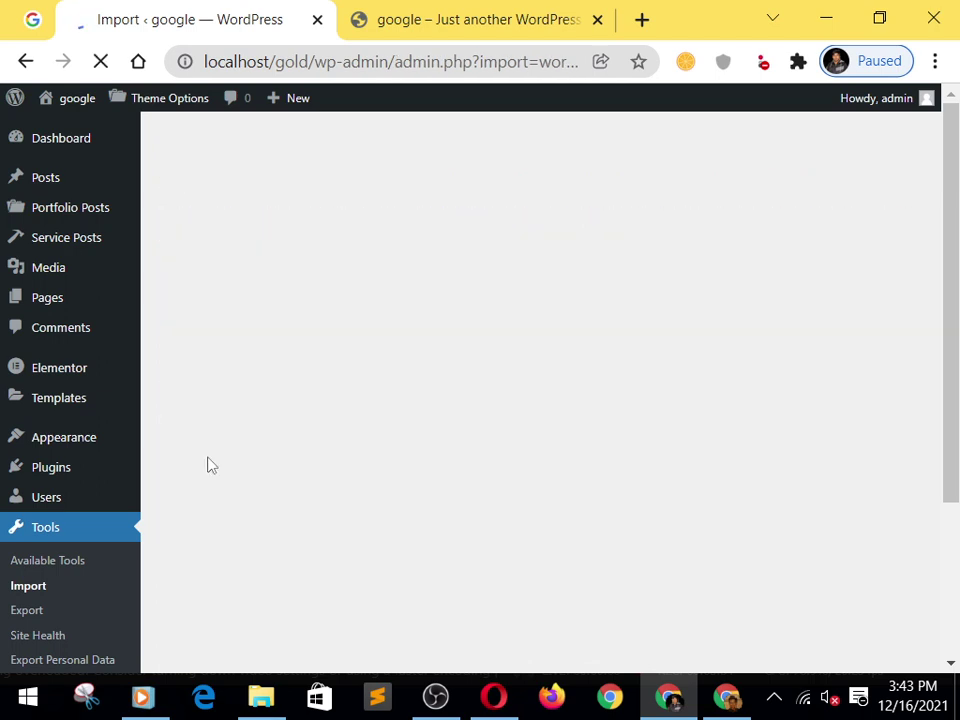